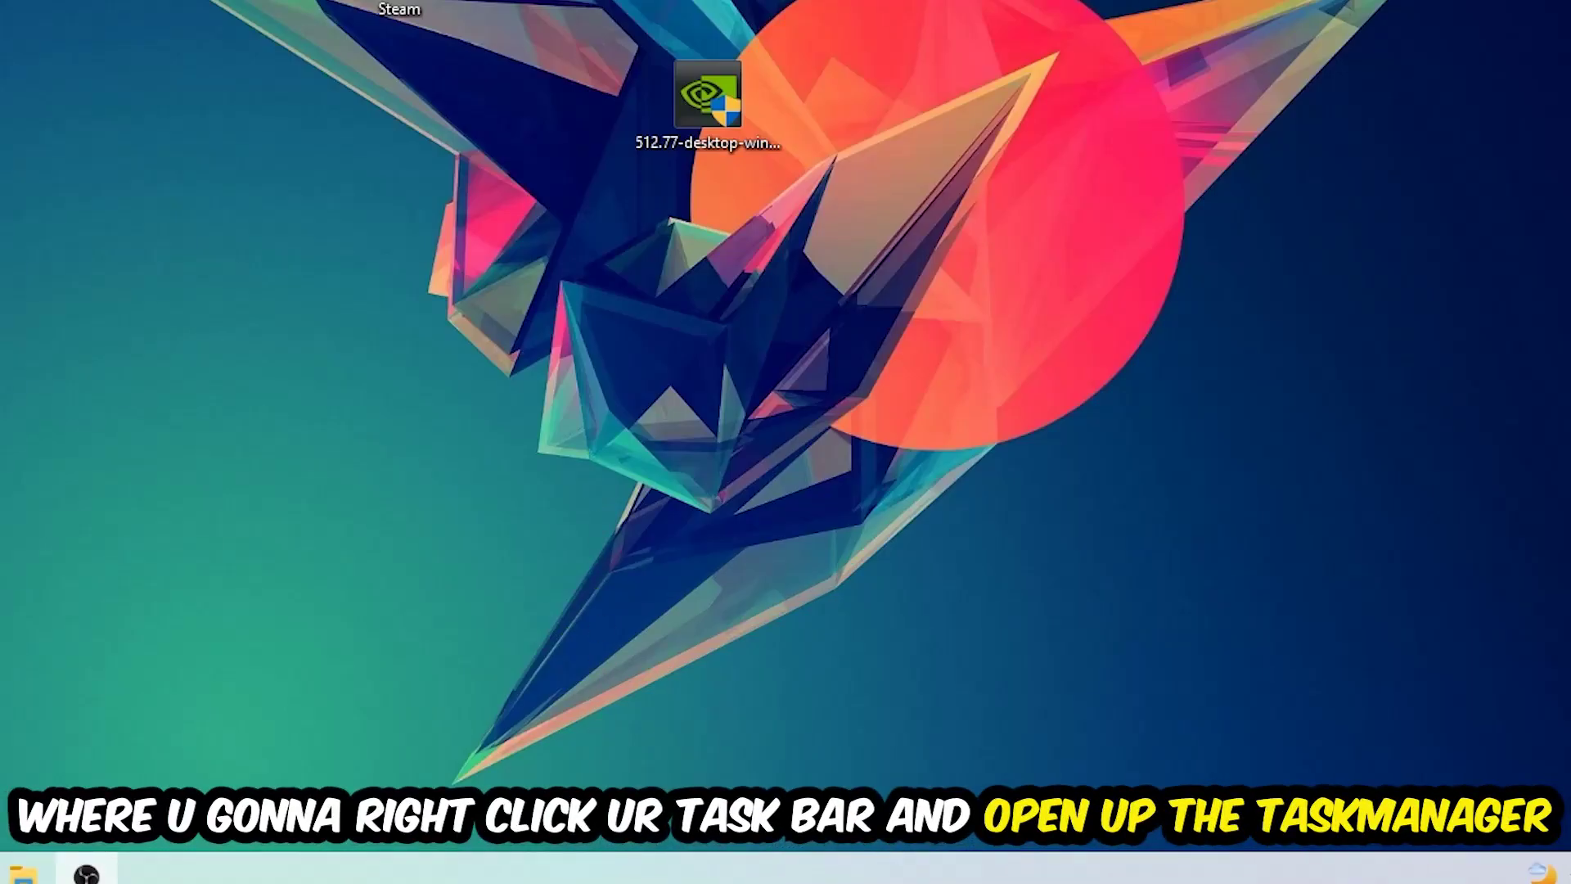
Step: In Task Manager, rank processes by CPU and GPU usage and end the OBS Studio process
right_click(645, 876)
left_click(699, 817)
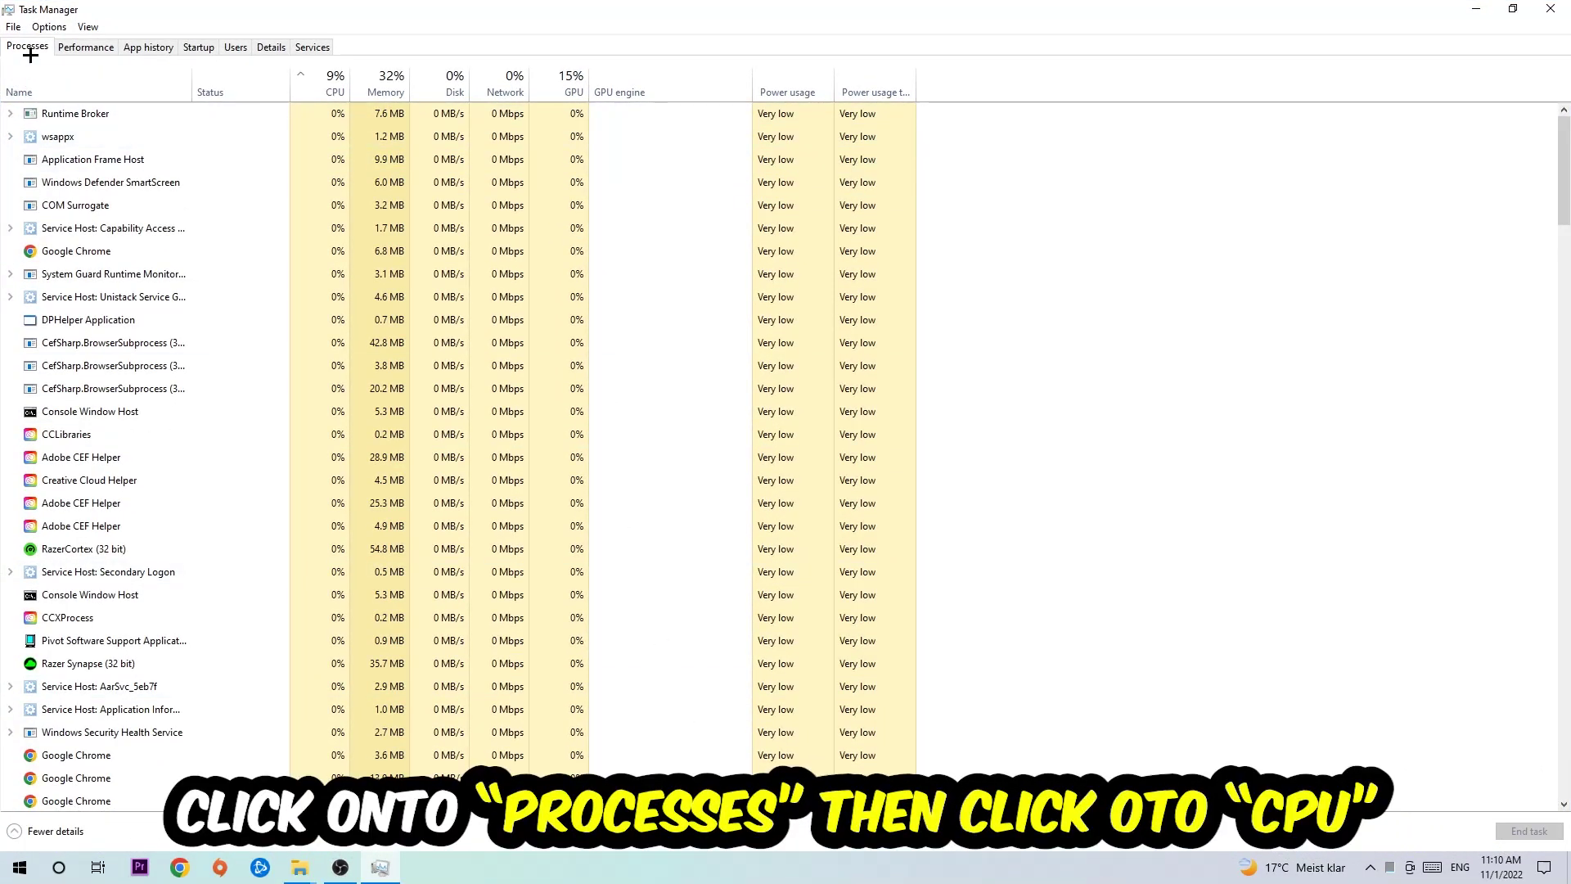
left_click(335, 78)
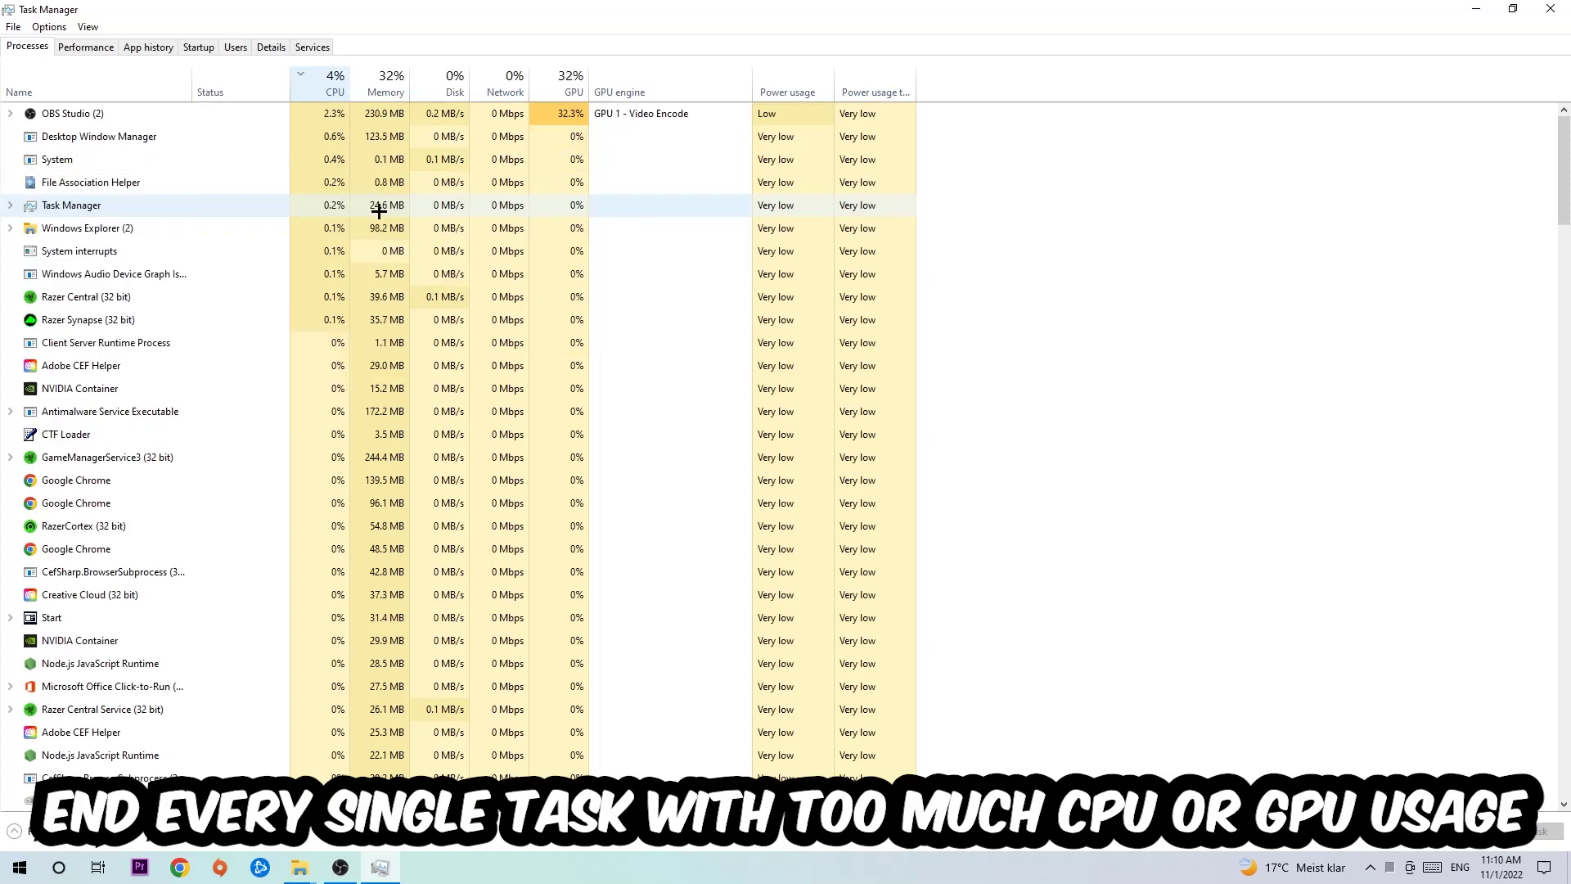
left_click(559, 84)
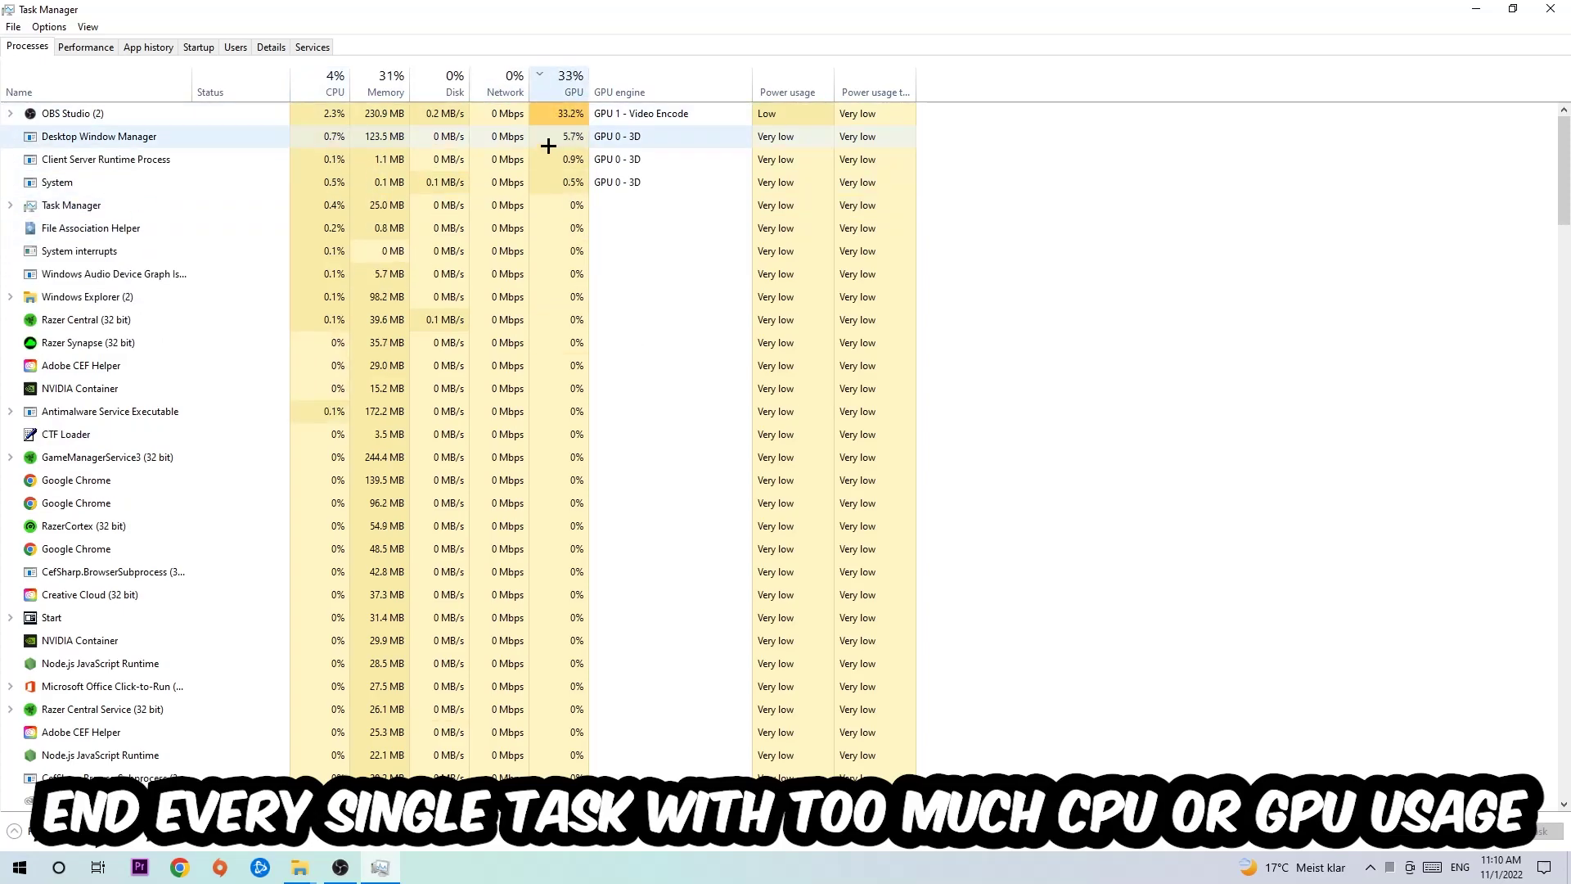
right_click(552, 117)
left_click(593, 16)
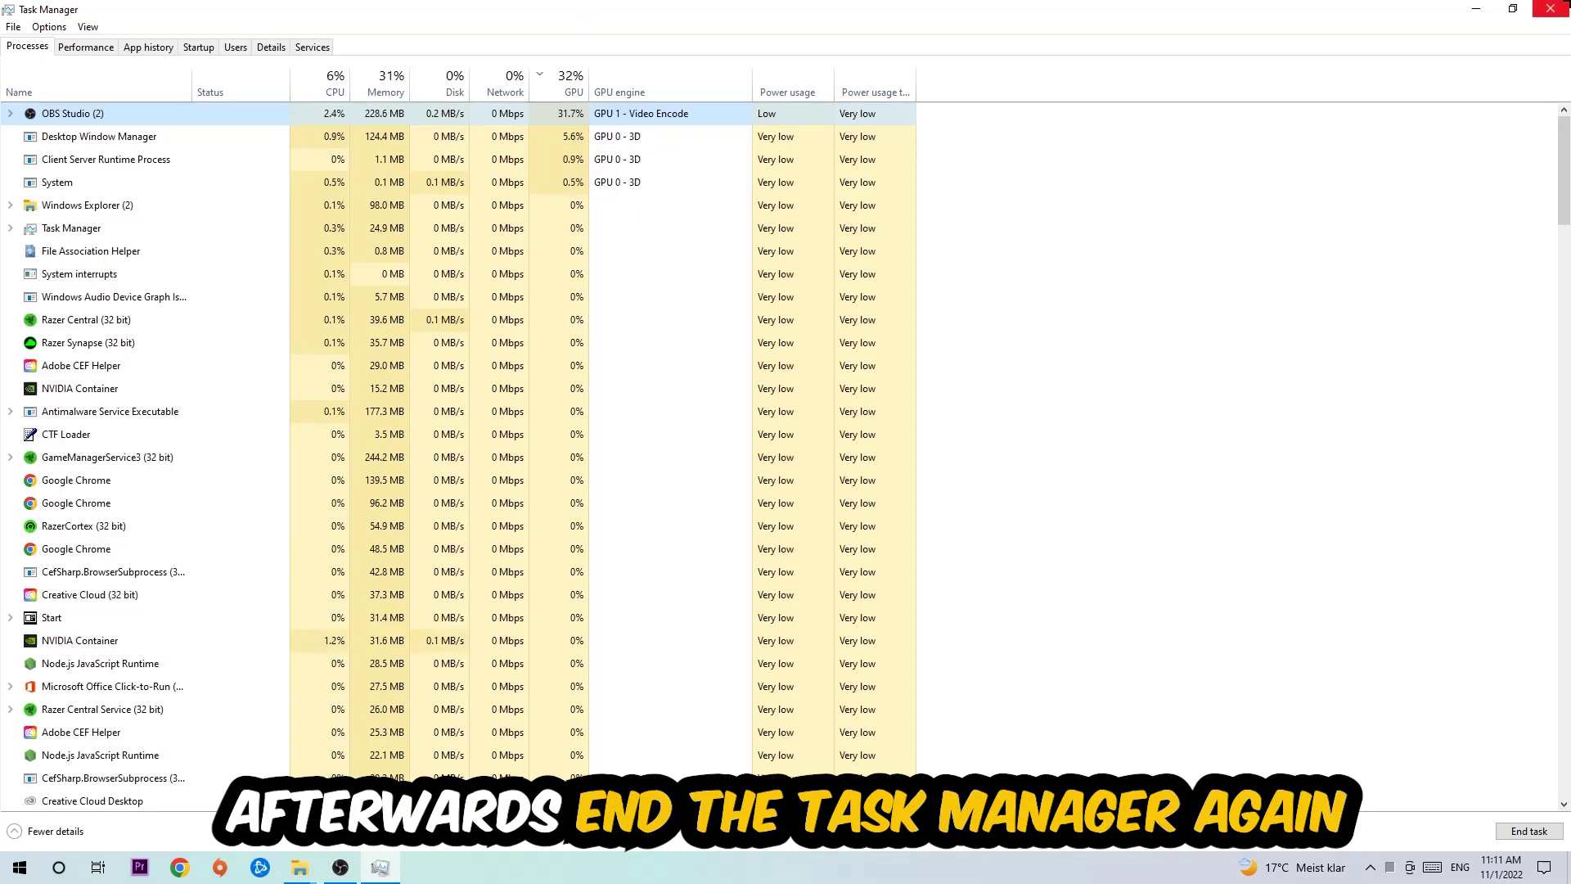
left_click(1550, 9)
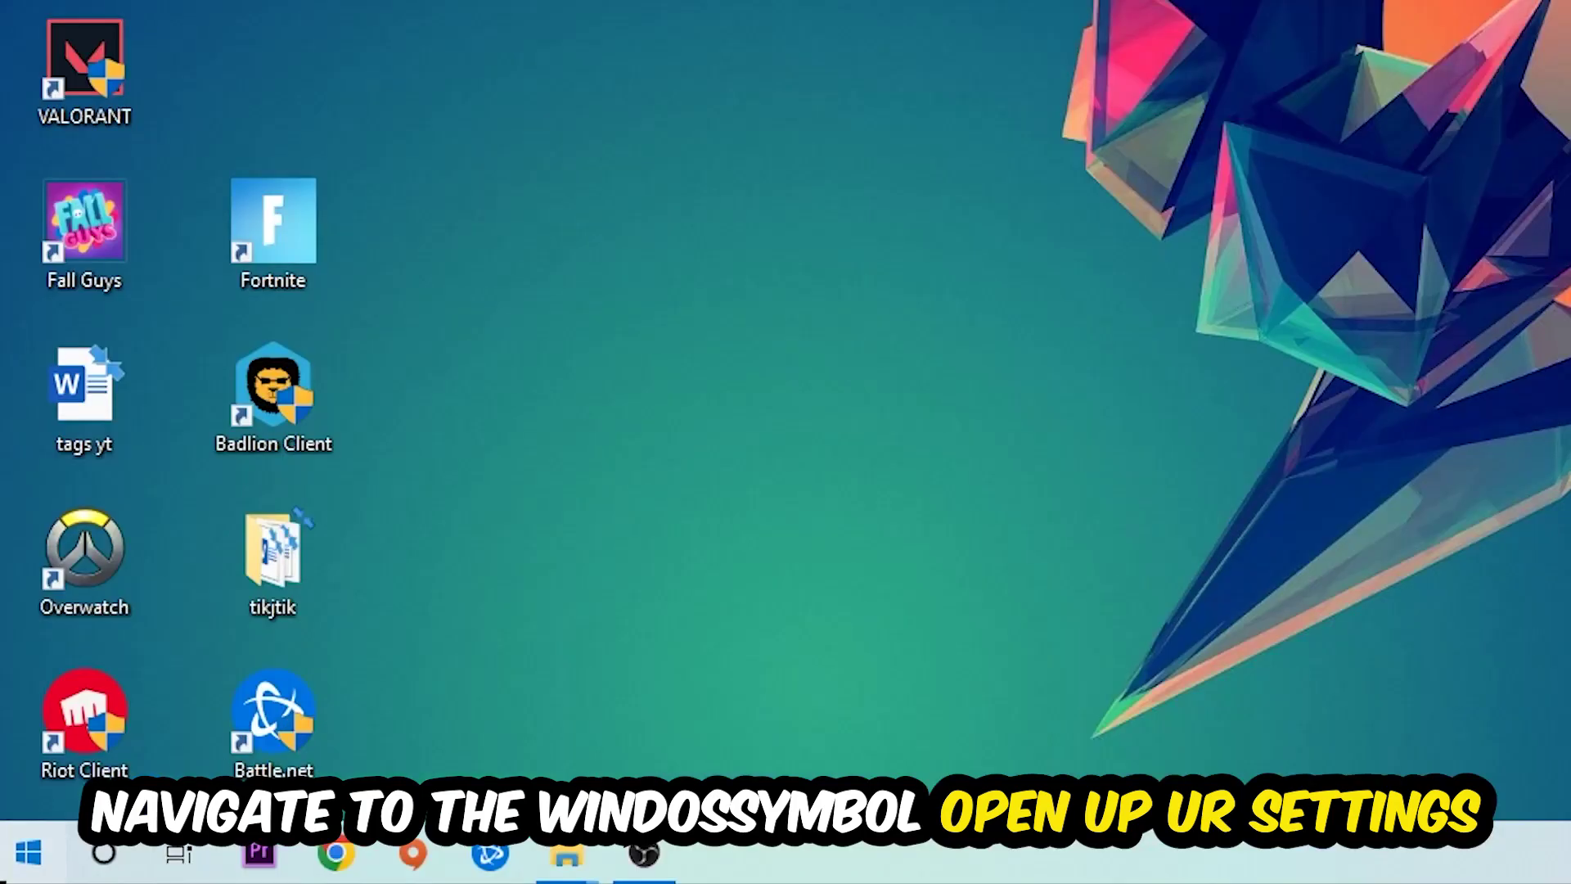
Step: Launch Windows Settings from Start and go to the Gaming section
left_click(20, 867)
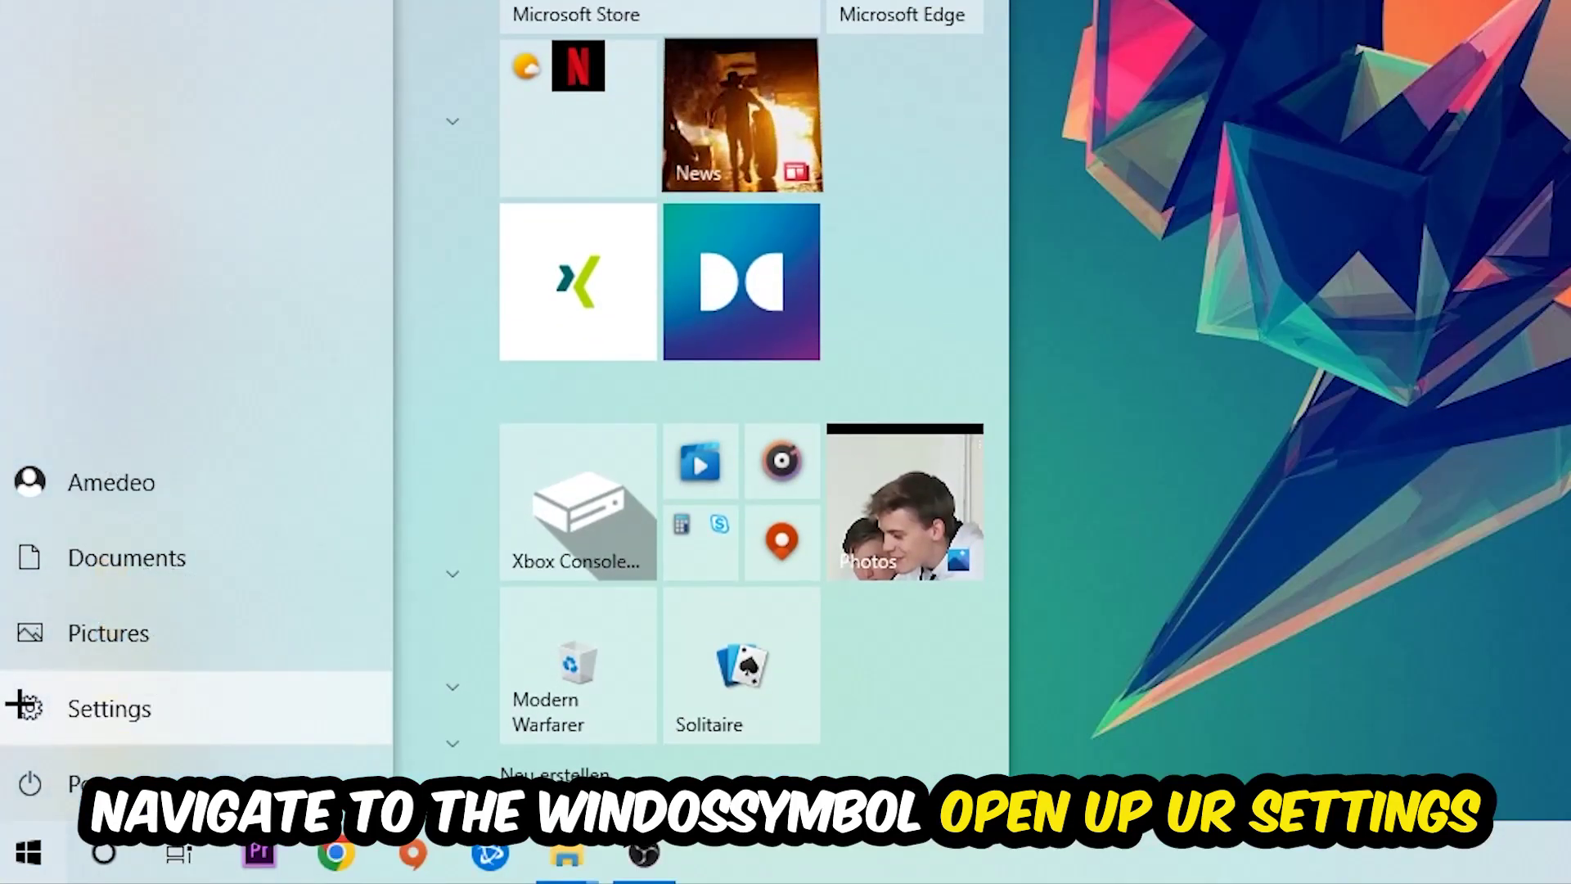
left_click(22, 704)
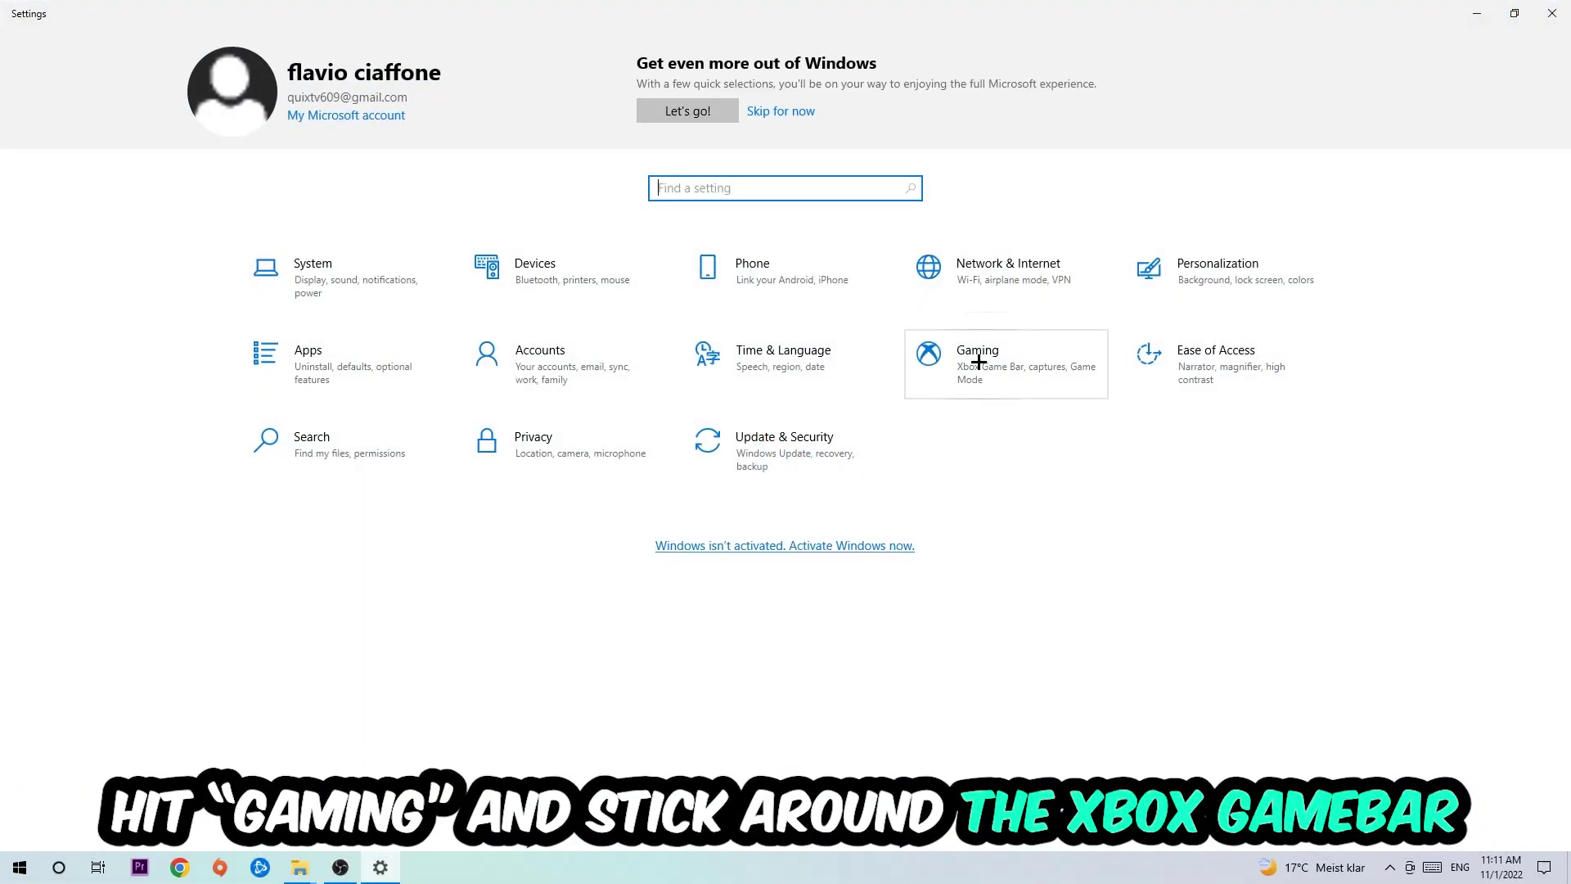
left_click(970, 341)
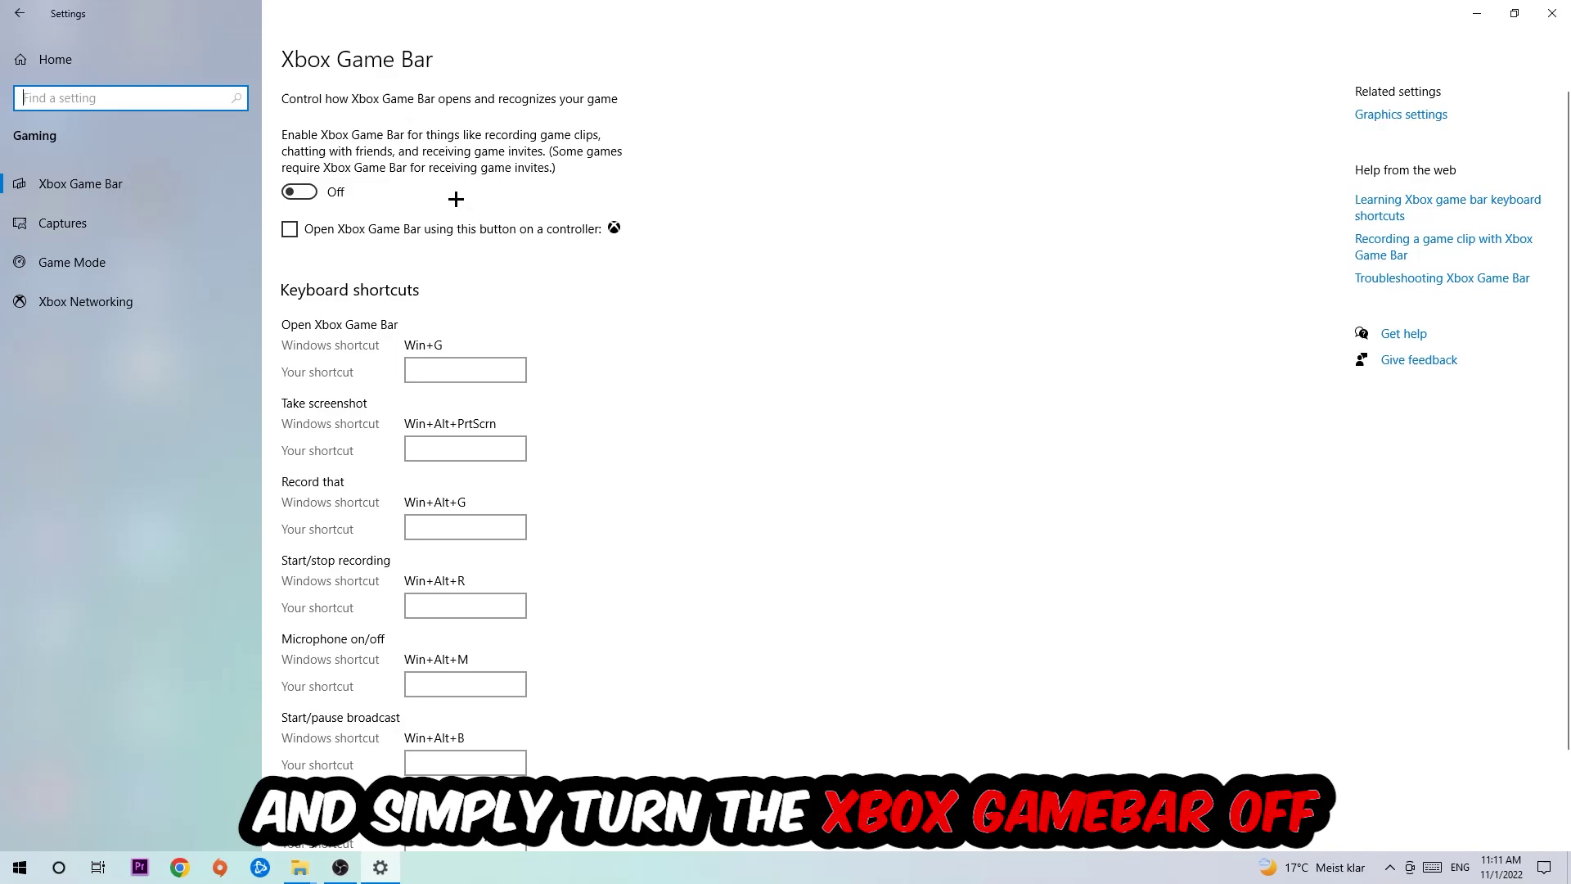
Step: Check that Captures shows background recording off and Game Mode shows on
left_click(146, 228)
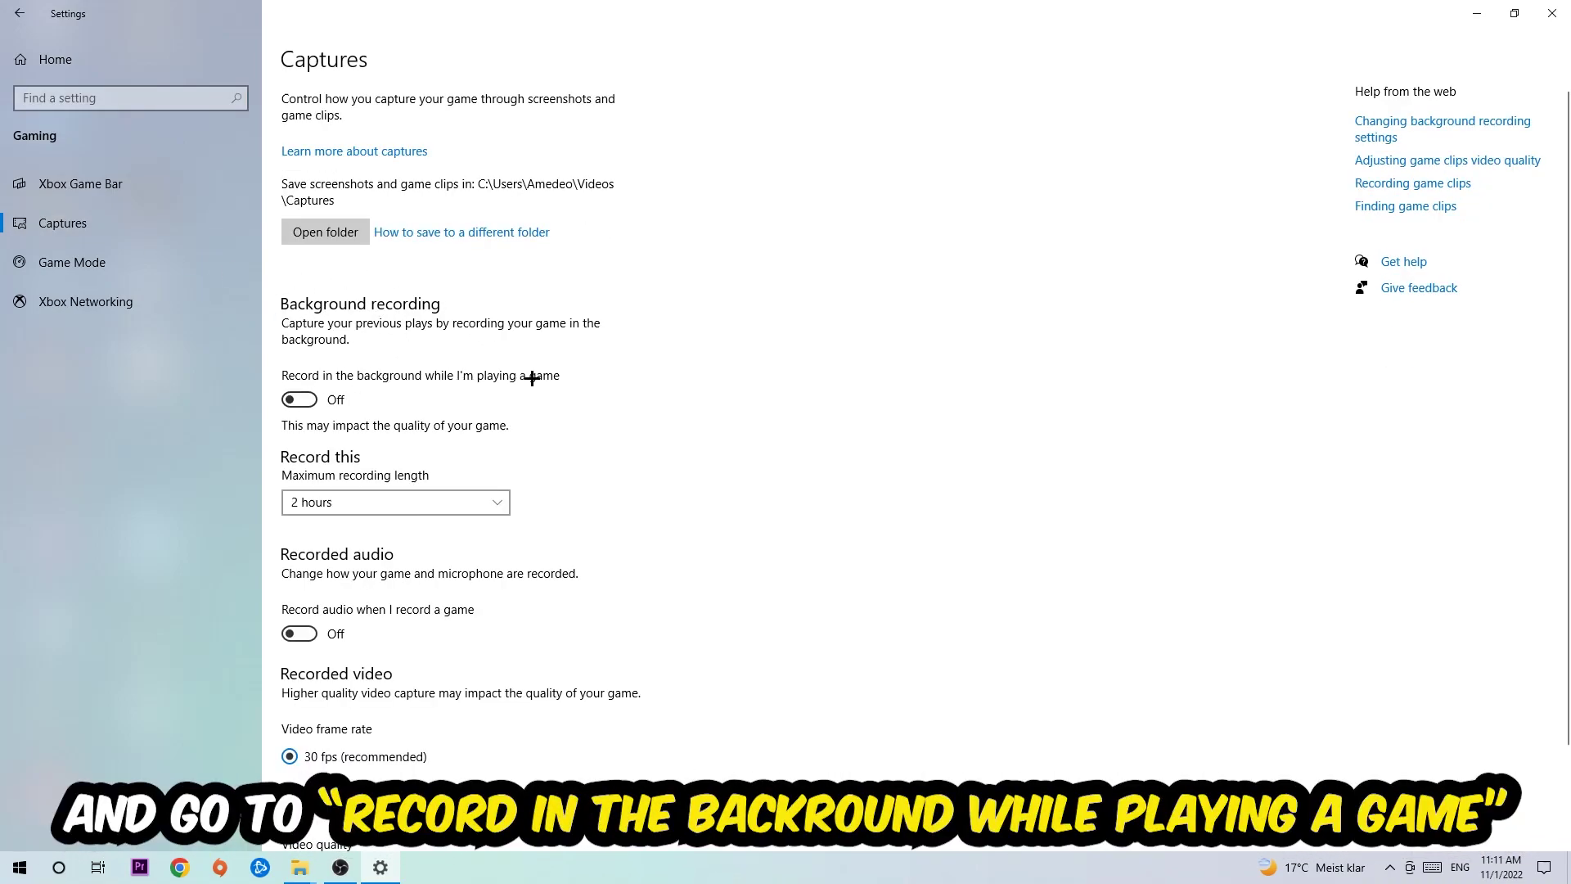
left_click(61, 277)
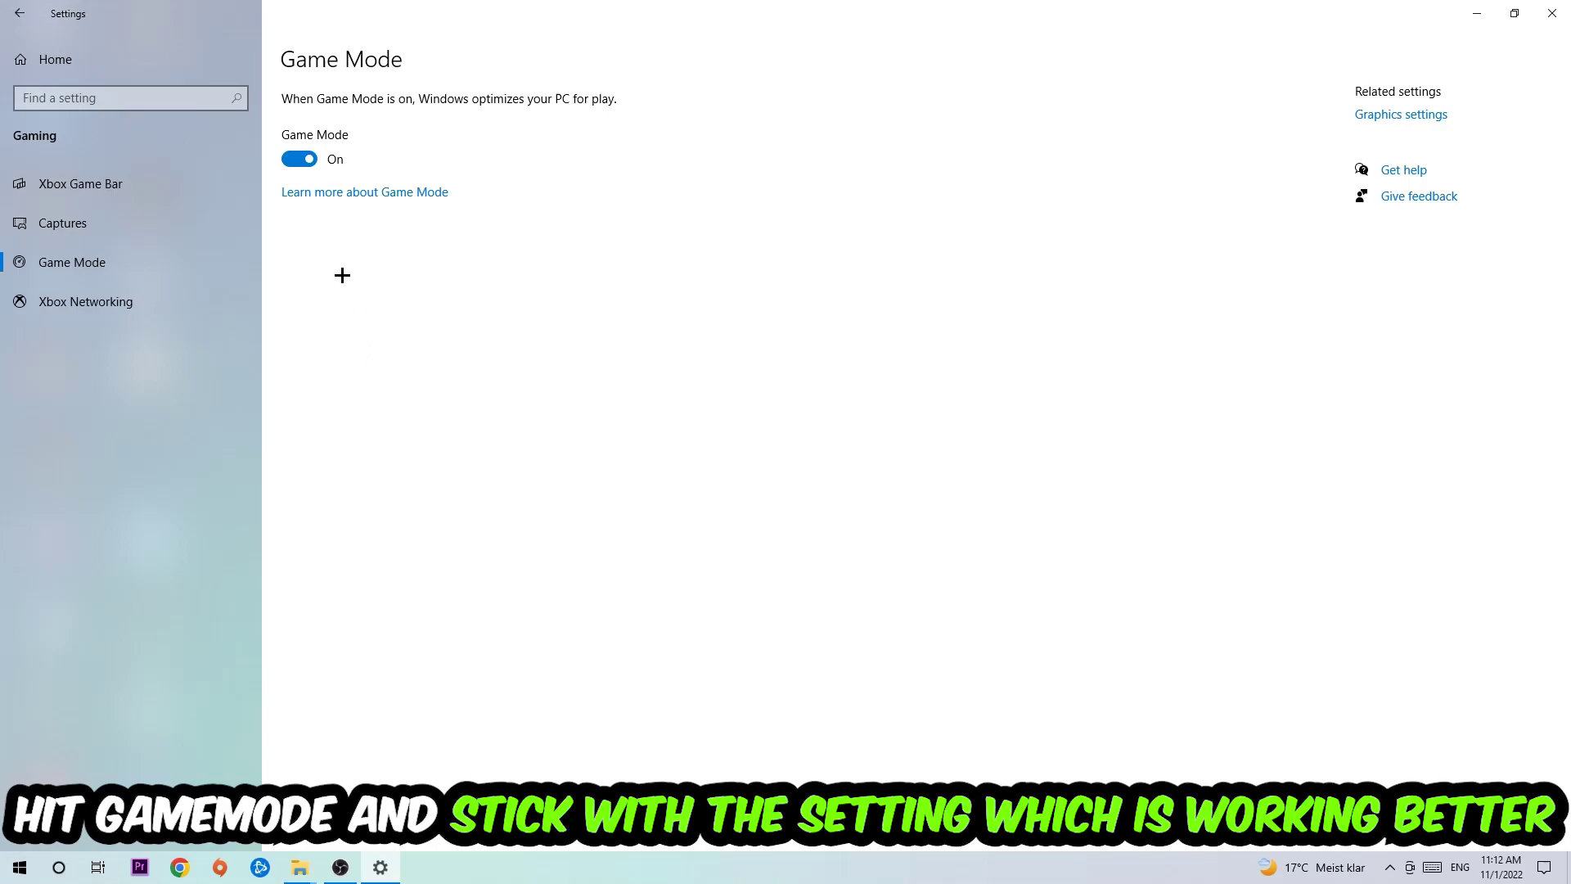
Step: From the Settings overview, view Windows Update, which reports the PC is up to date
left_click(55, 59)
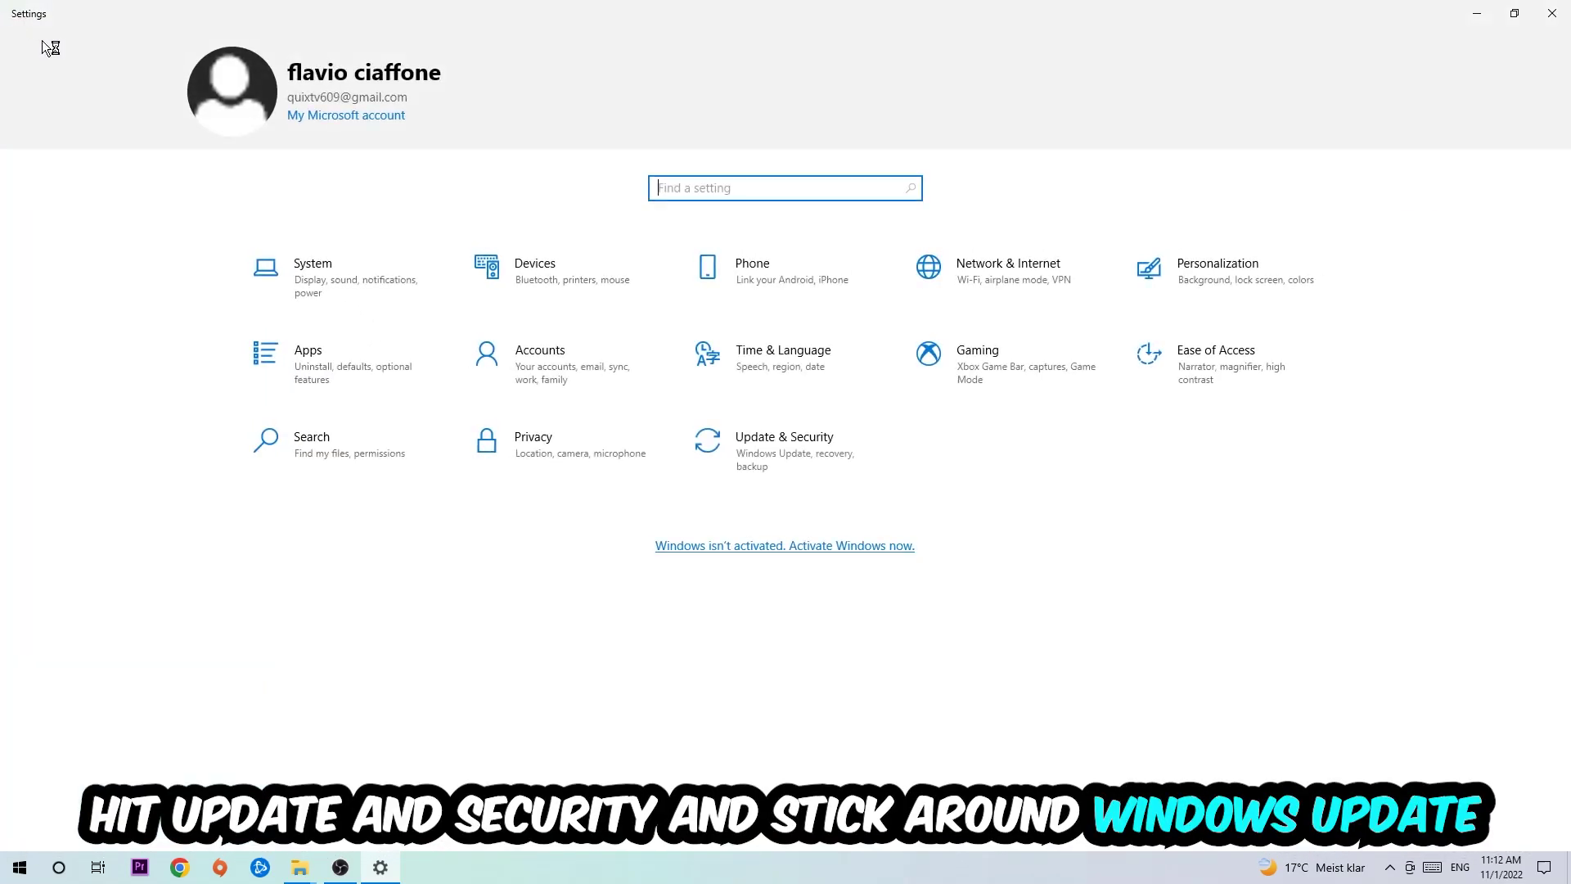
left_click(774, 442)
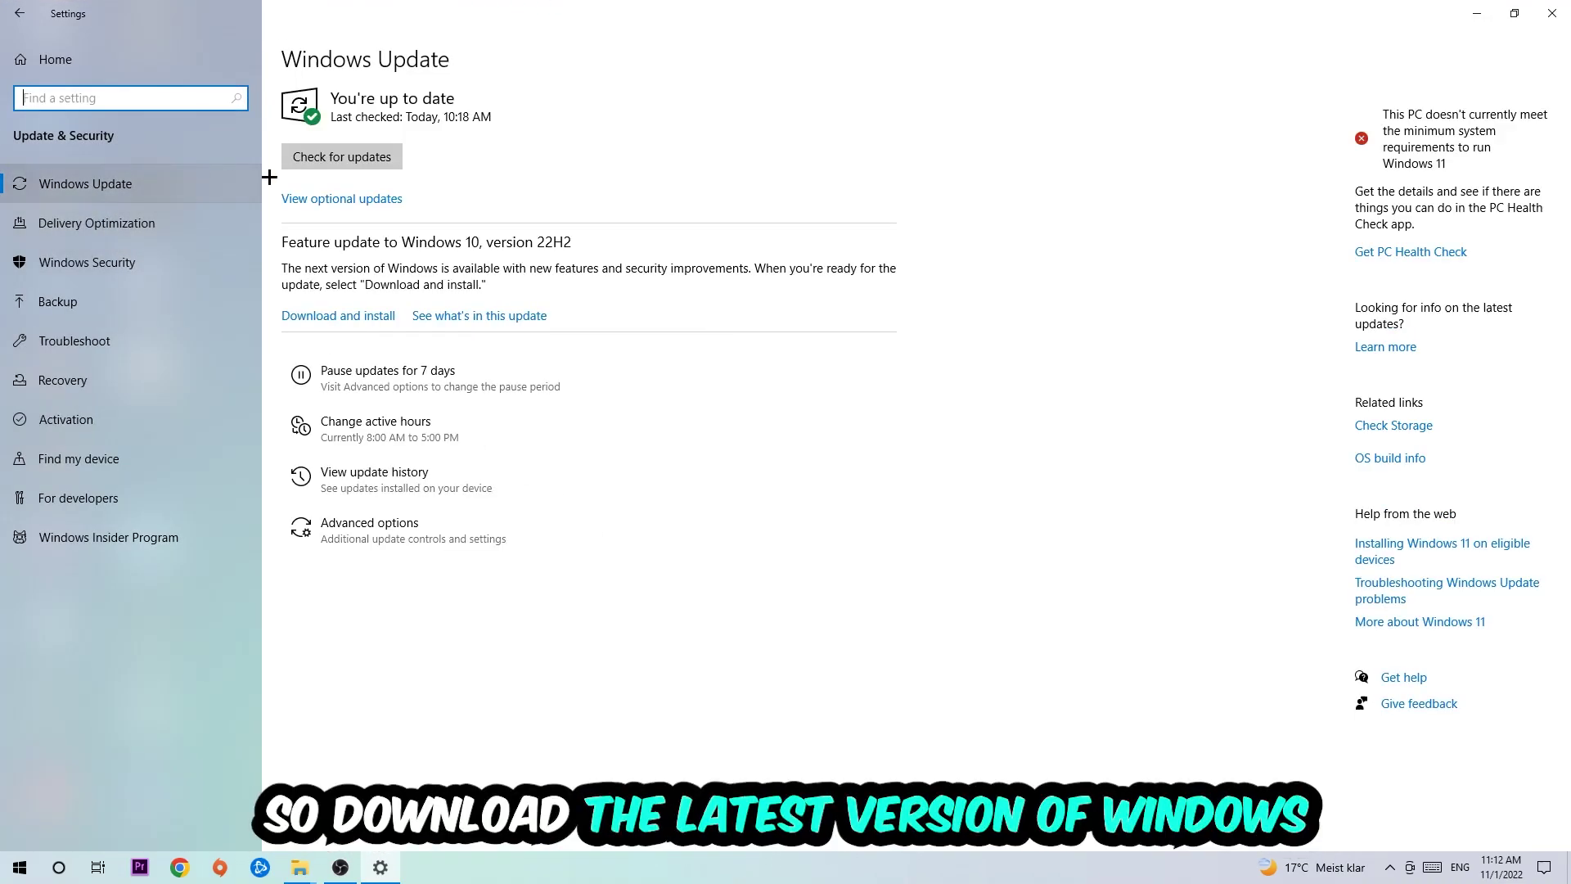
Step: Close Settings and drag the NVIDIA driver installer icon a little lower on the desktop
left_click(1551, 13)
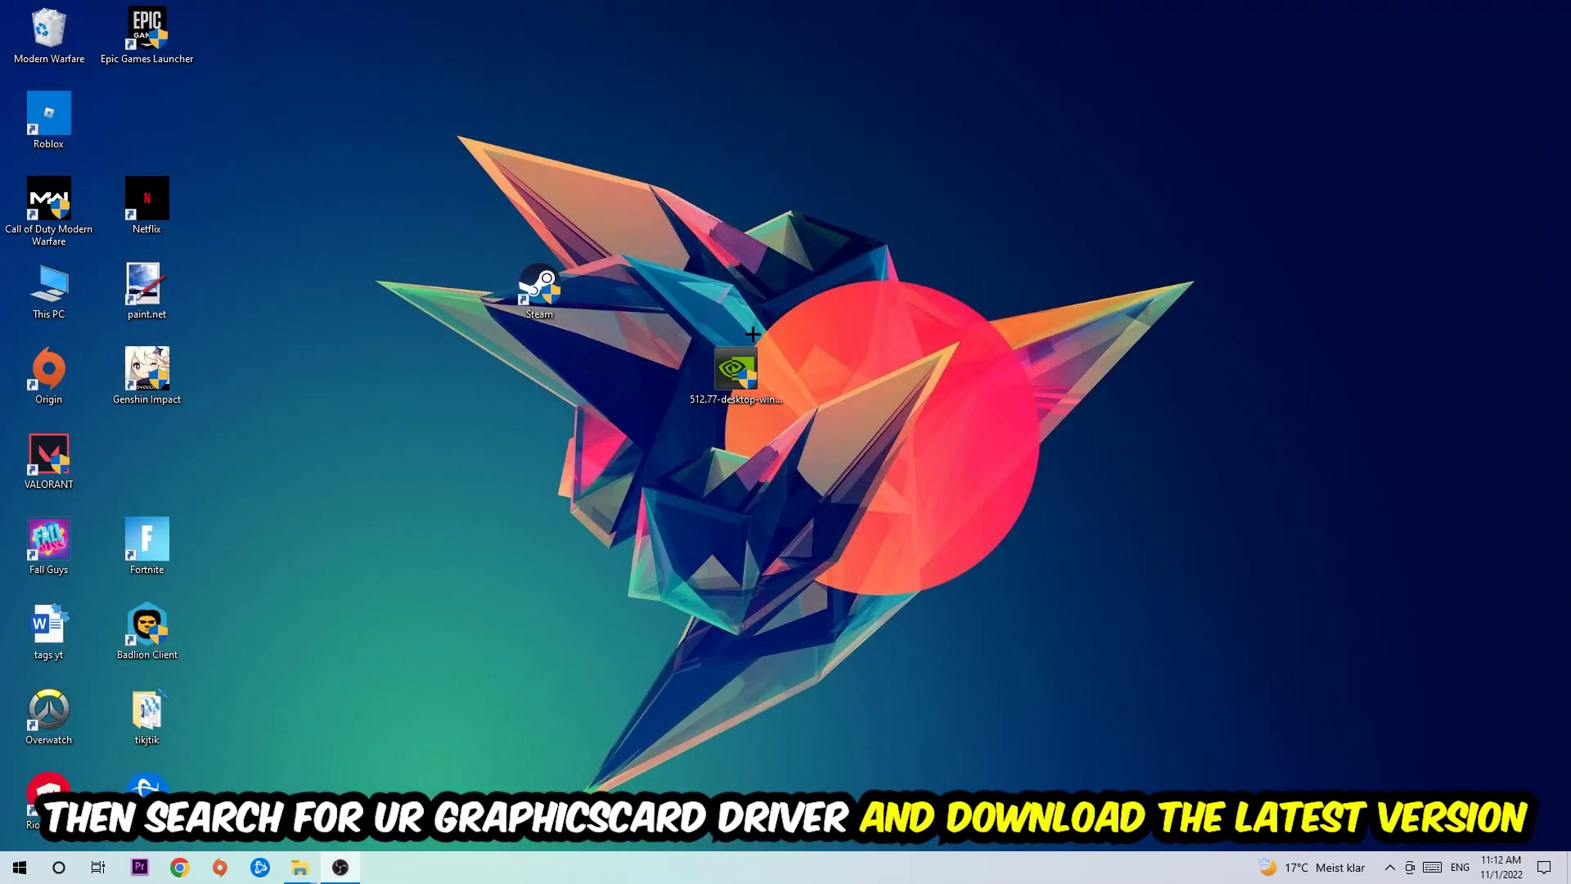
left_click_drag(736, 368, 736, 454)
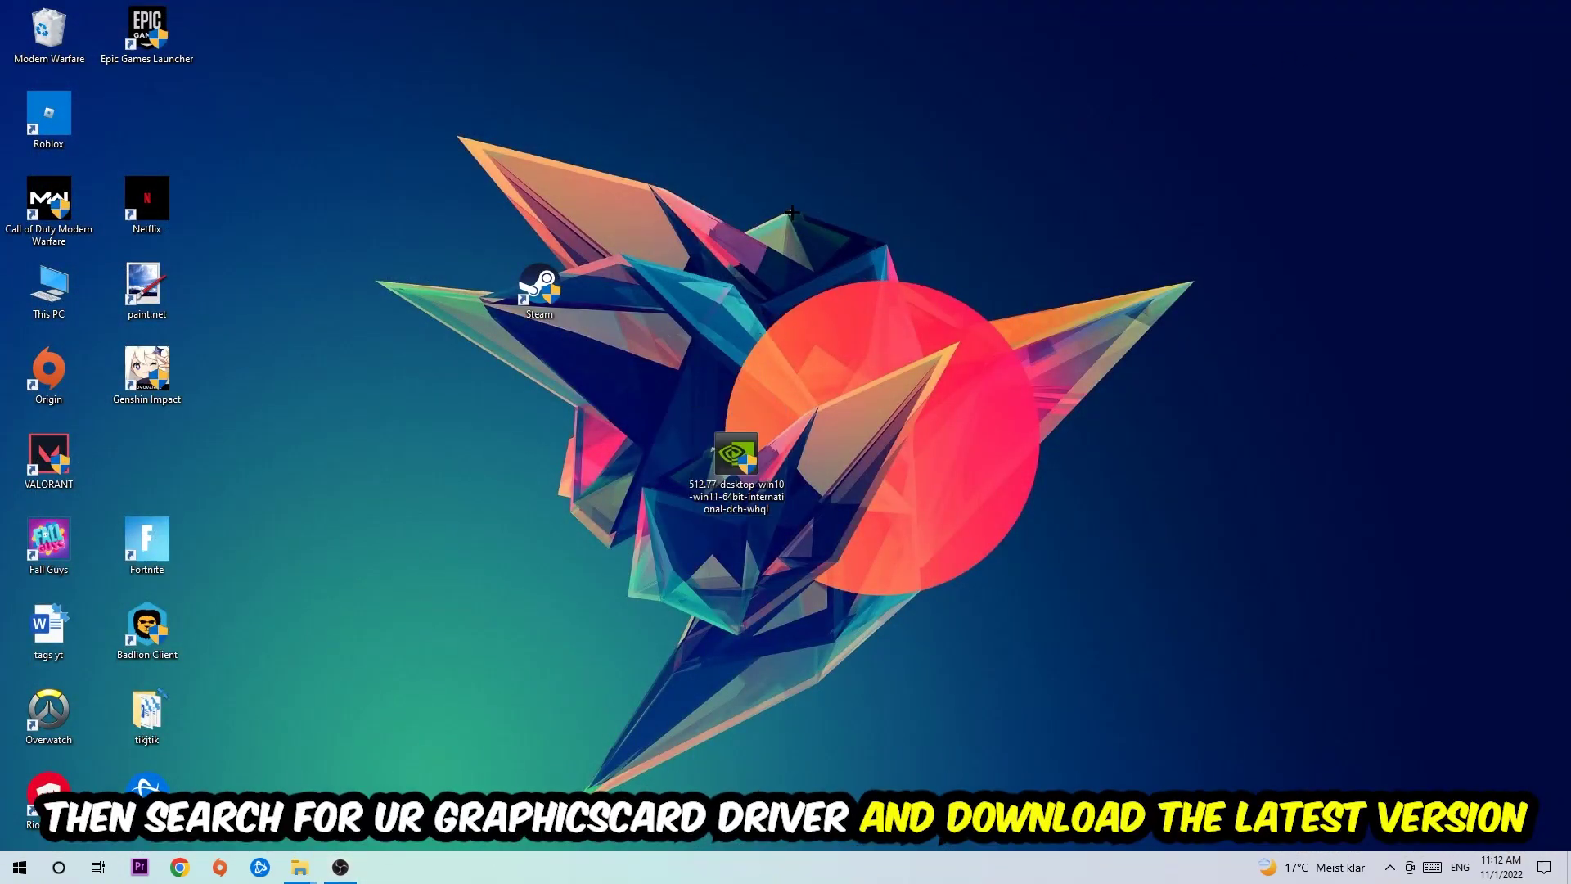